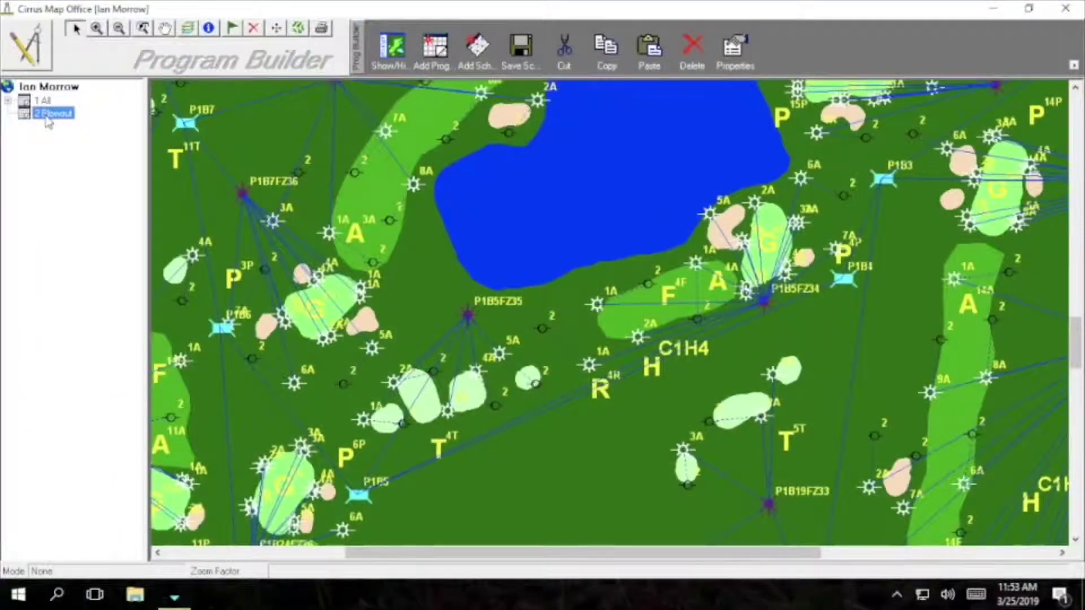
# Add schedule 1 named 'By area', of type By Area, to the Blowout program
pyautogui.rightClick(49, 120)
pyautogui.click(79, 124)
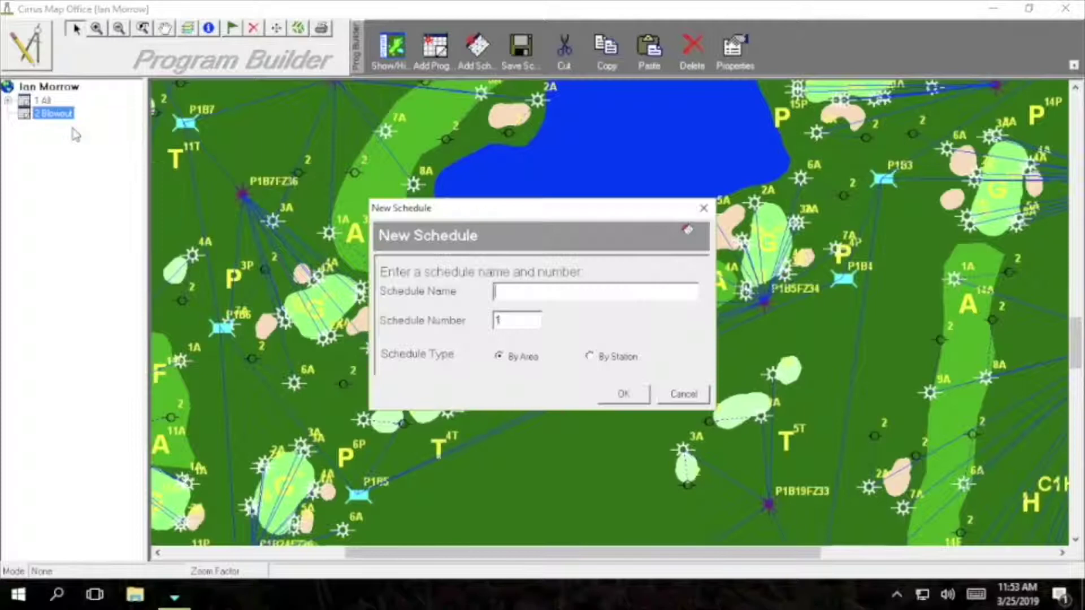
pyautogui.click(517, 299)
pyautogui.write('By area')
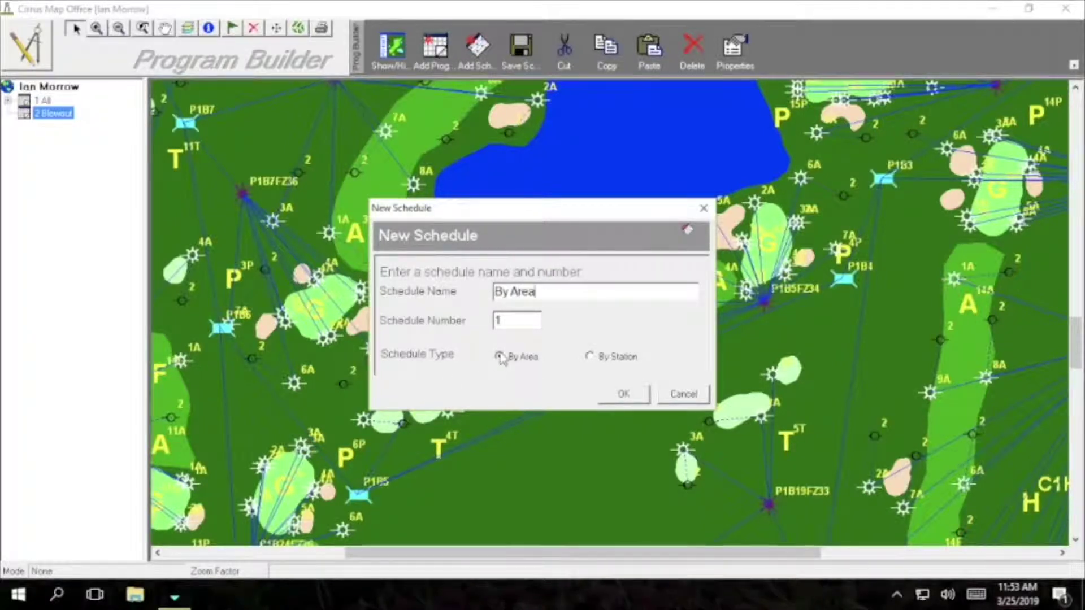
pyautogui.click(625, 396)
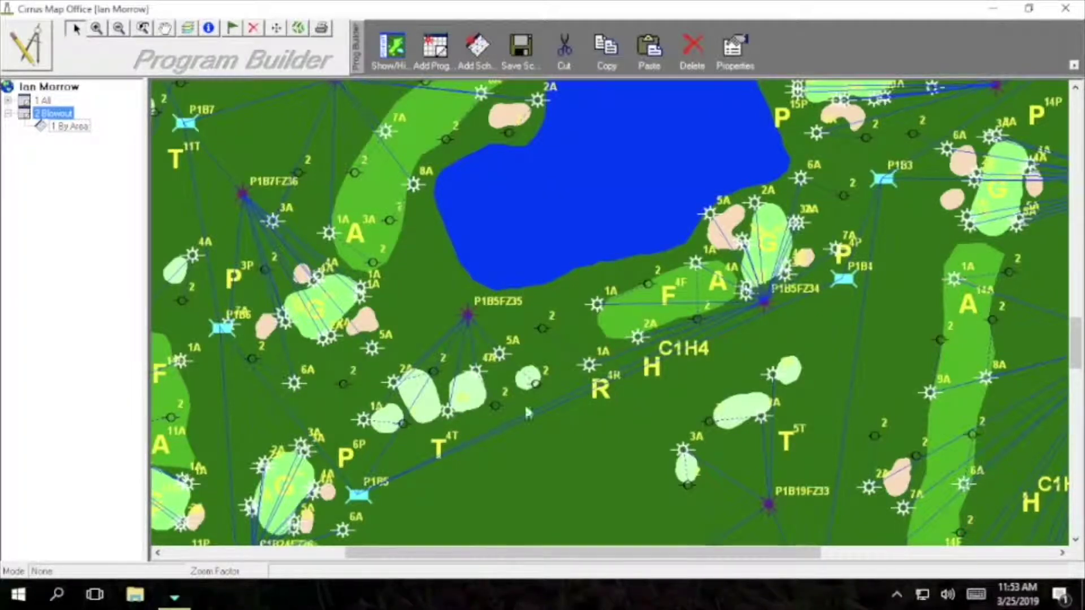
# Add whole areas T, R and F as steps 1–3 of the By Area schedule
pyautogui.rightClick(440, 447)
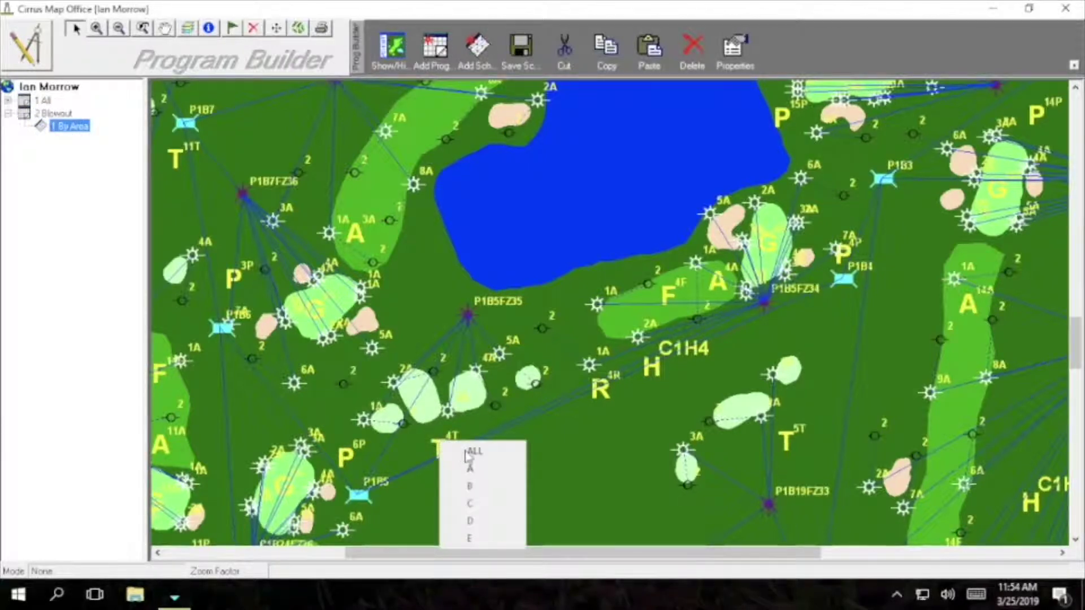
pyautogui.click(465, 451)
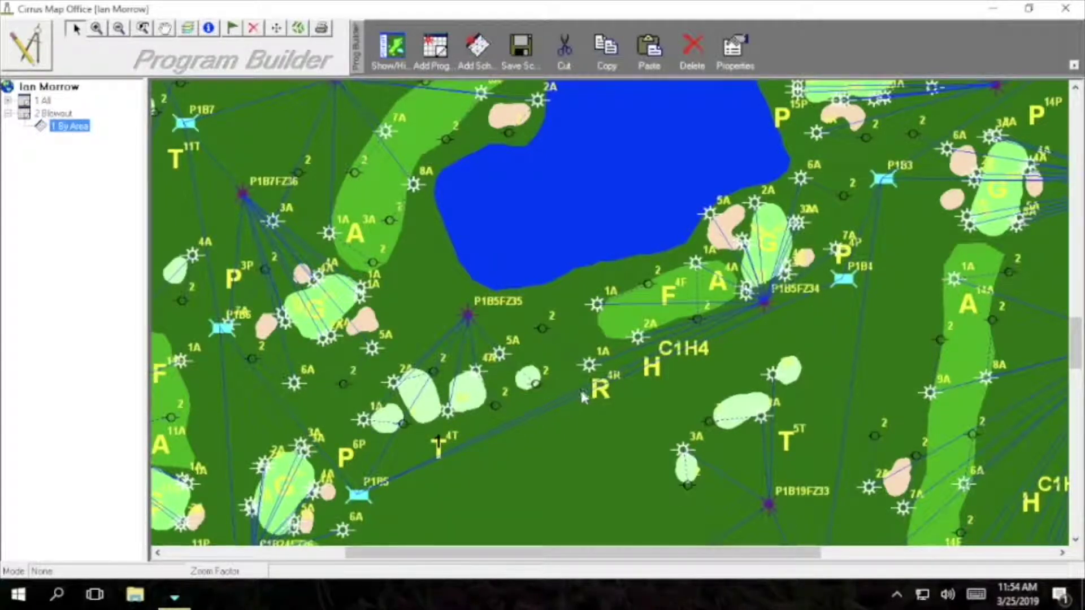
pyautogui.rightClick(600, 392)
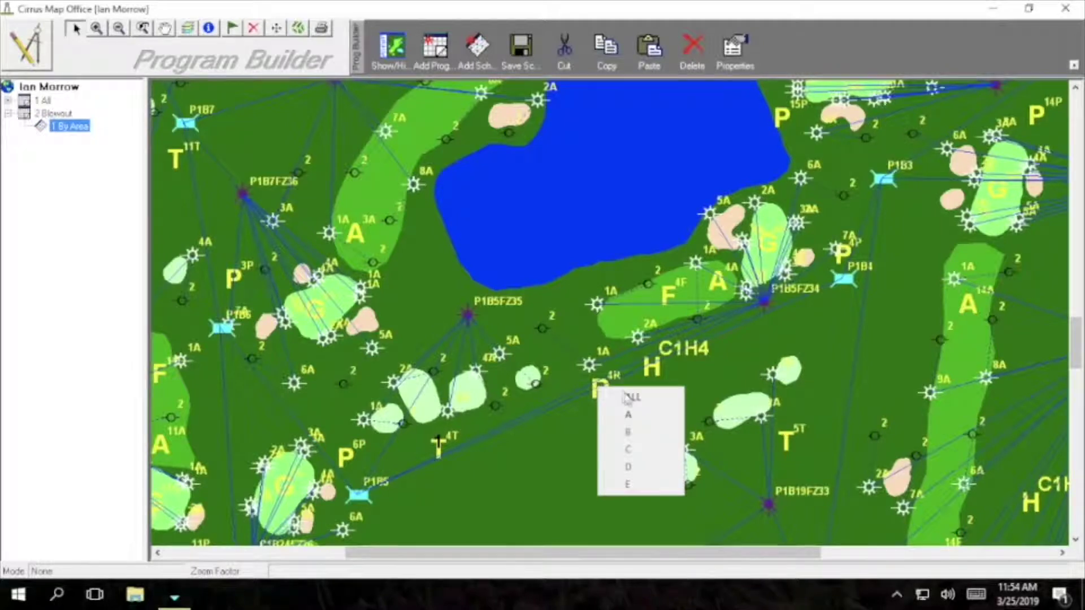
pyautogui.click(625, 398)
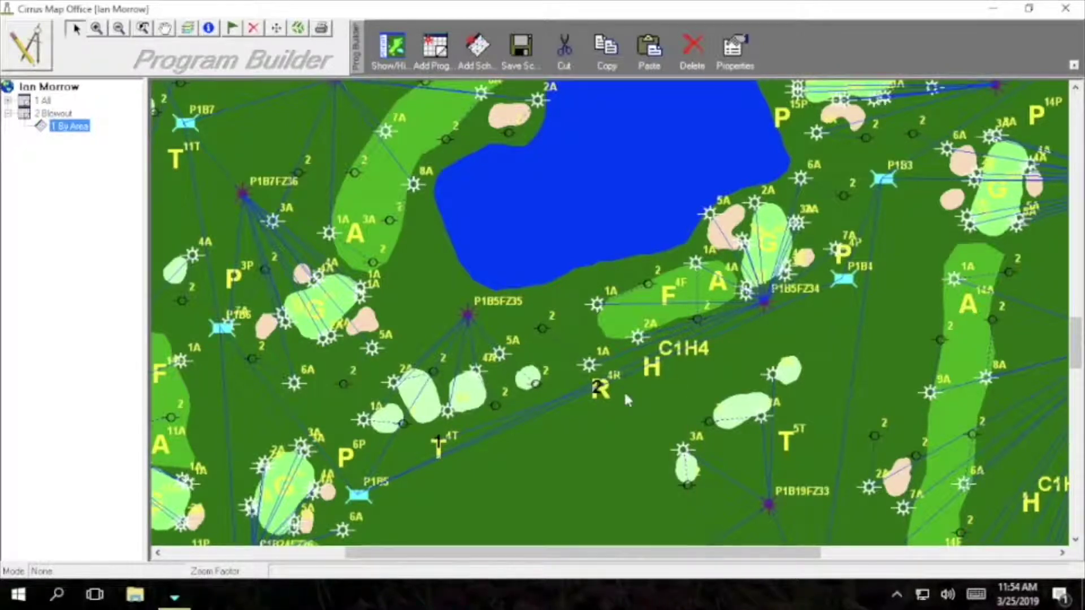
pyautogui.rightClick(670, 302)
pyautogui.click(698, 308)
# Add whole areas A, G and P as steps 4–6 of the By Area schedule
pyautogui.rightClick(721, 287)
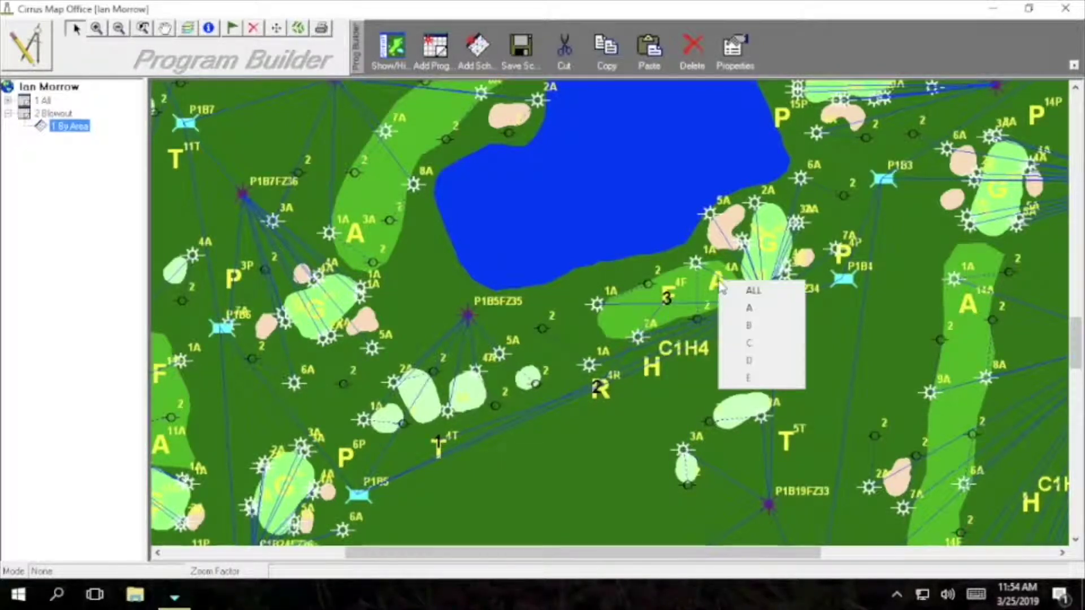
pyautogui.click(751, 290)
pyautogui.rightClick(773, 246)
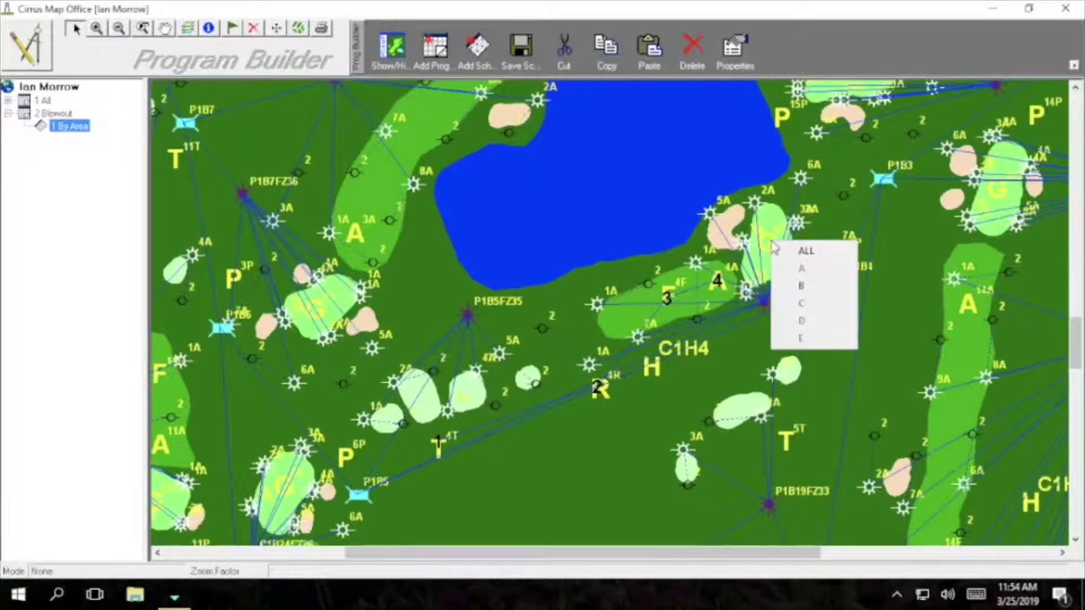
pyautogui.click(803, 250)
pyautogui.rightClick(841, 252)
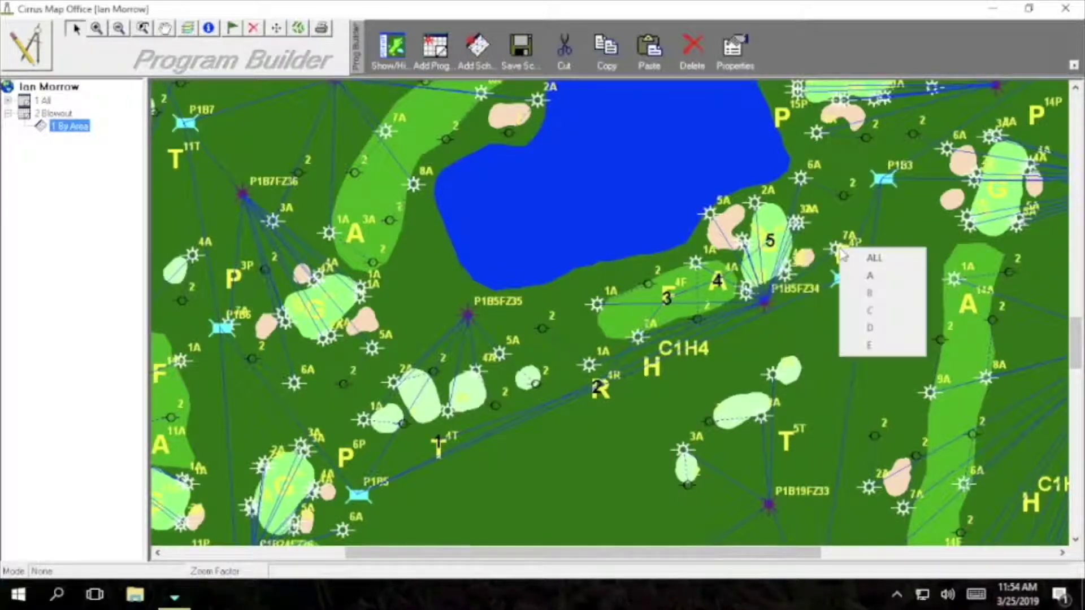
pyautogui.click(859, 258)
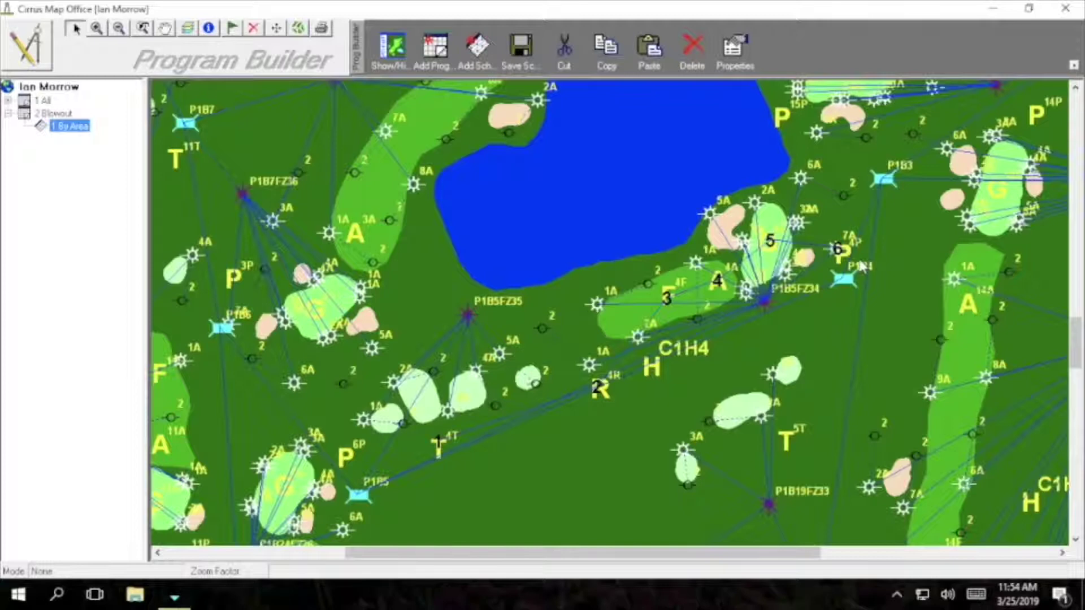
pyautogui.click(45, 109)
# Add schedule 2 named 'By Station', of type By Station, to the Blowout program
pyautogui.rightClick(57, 113)
pyautogui.click(84, 119)
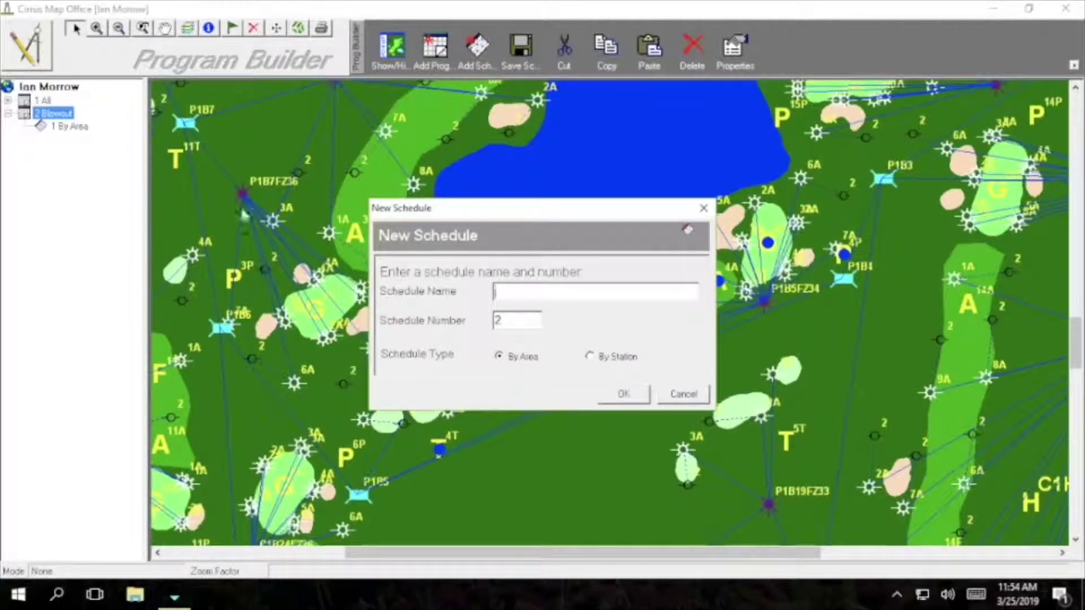
pyautogui.write('by')
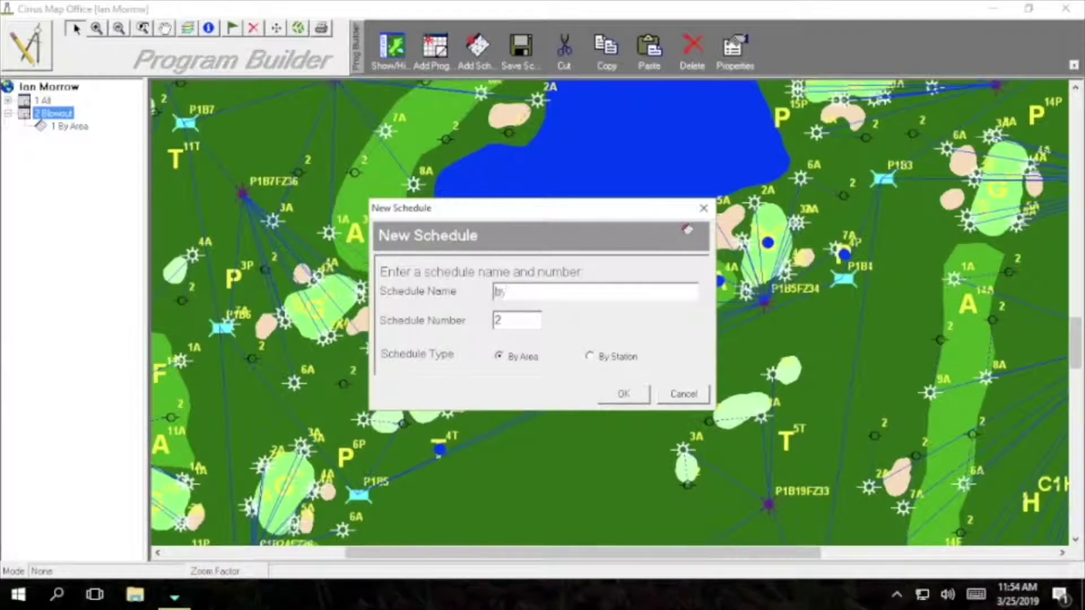
pyautogui.press('BackSpace')
pyautogui.press('BackSpace')
pyautogui.write('By Station')
pyautogui.click(591, 359)
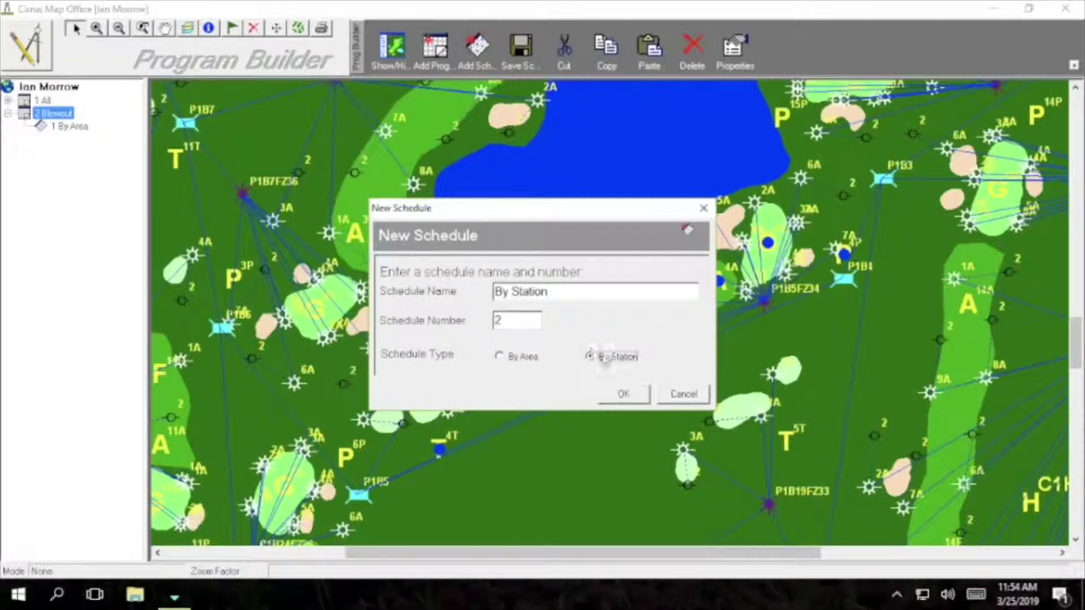
pyautogui.click(624, 395)
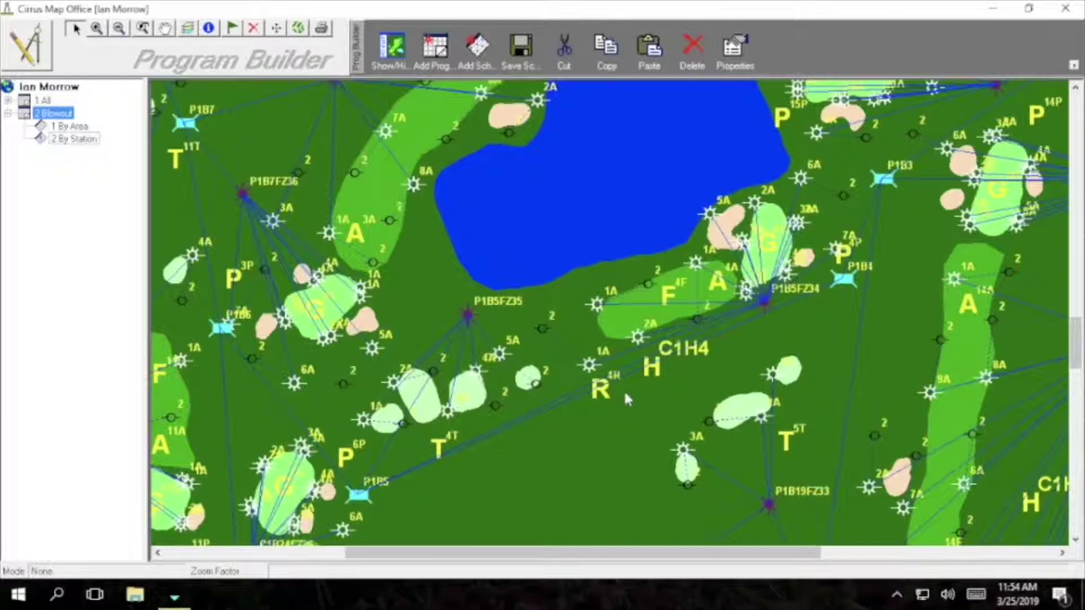
# Add sprinkler heads as stations 2 through 11 of the By Station schedule
pyautogui.click(392, 382)
pyautogui.click(447, 410)
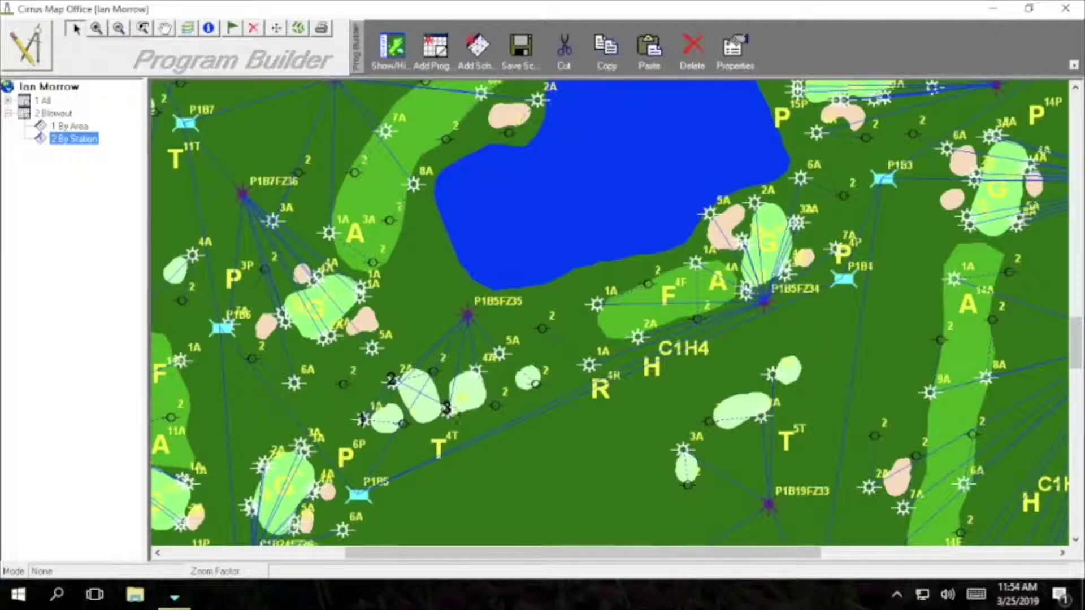
pyautogui.click(474, 371)
pyautogui.click(498, 354)
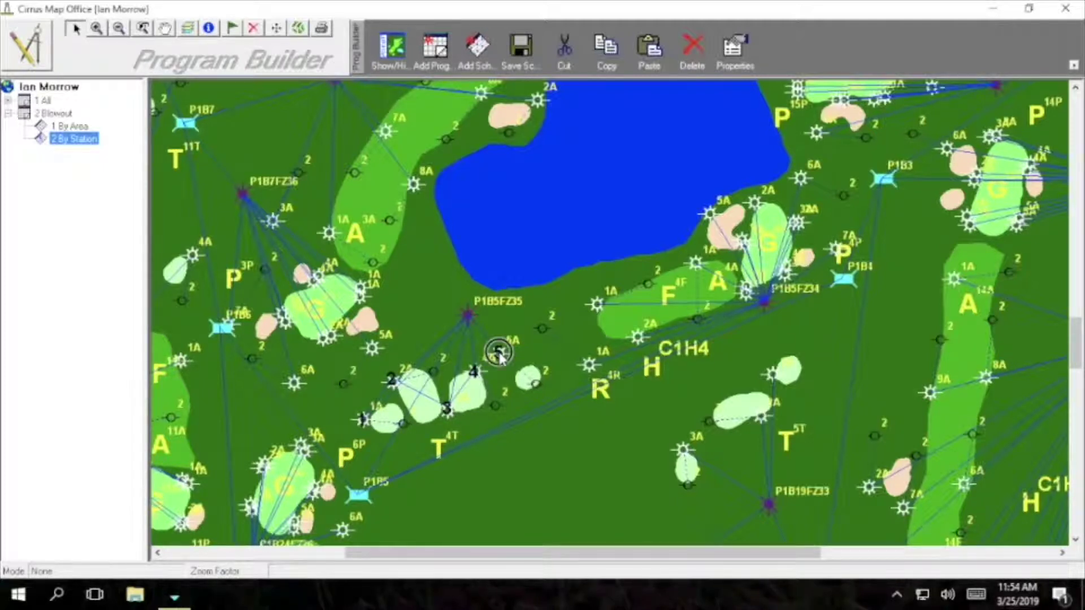
pyautogui.click(586, 364)
pyautogui.click(596, 306)
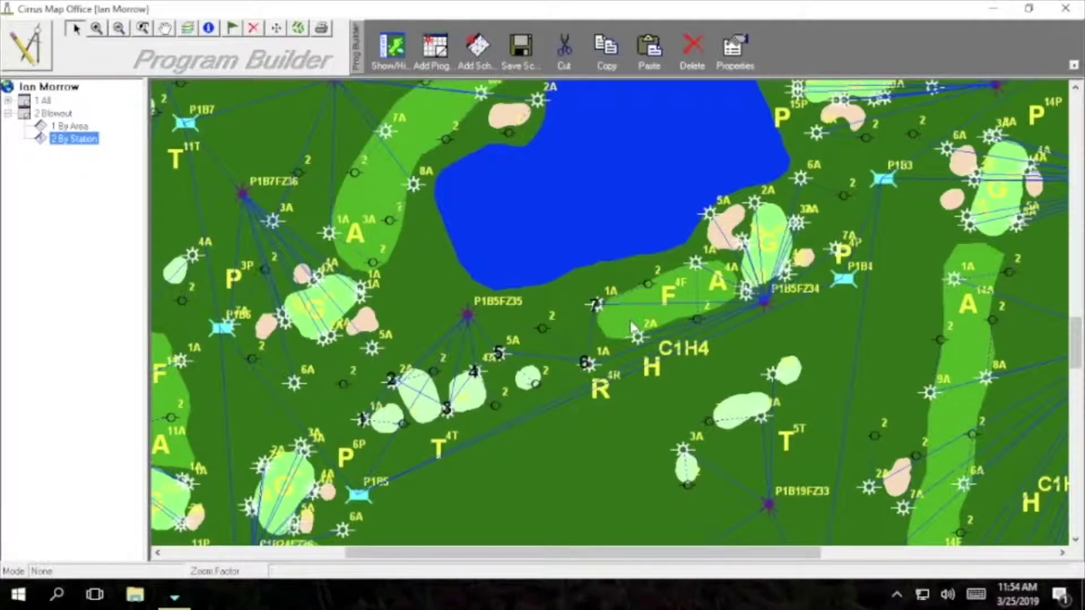
pyautogui.click(636, 333)
pyautogui.click(694, 267)
pyautogui.click(709, 217)
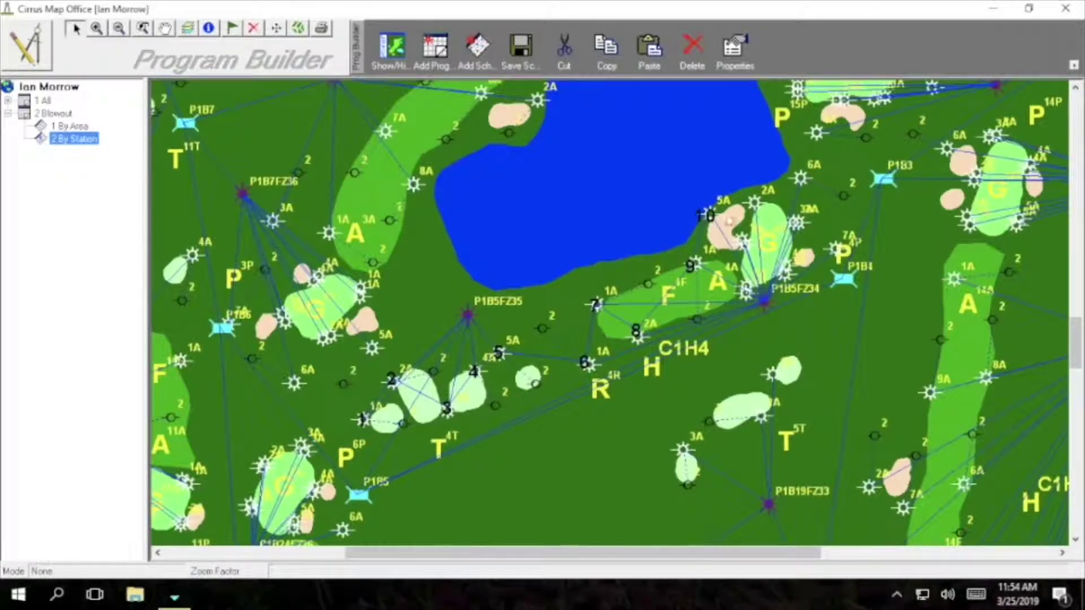
pyautogui.click(755, 204)
# Add the remaining sprinklers as stations 12 through 21, ending with the 6A and 7A heads
pyautogui.click(742, 236)
pyautogui.click(745, 246)
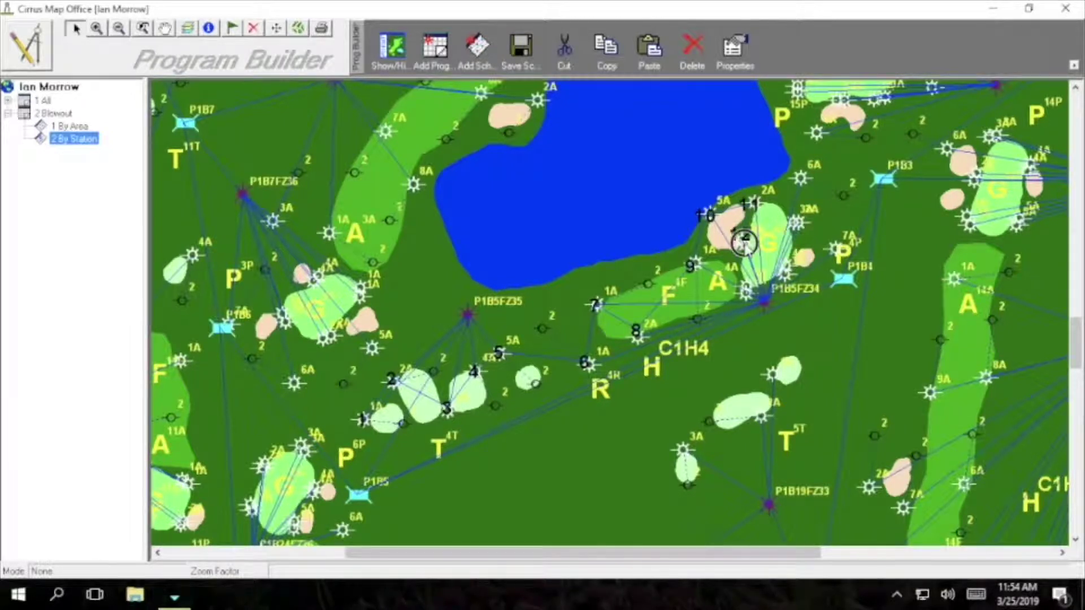
pyautogui.click(746, 285)
pyautogui.click(746, 291)
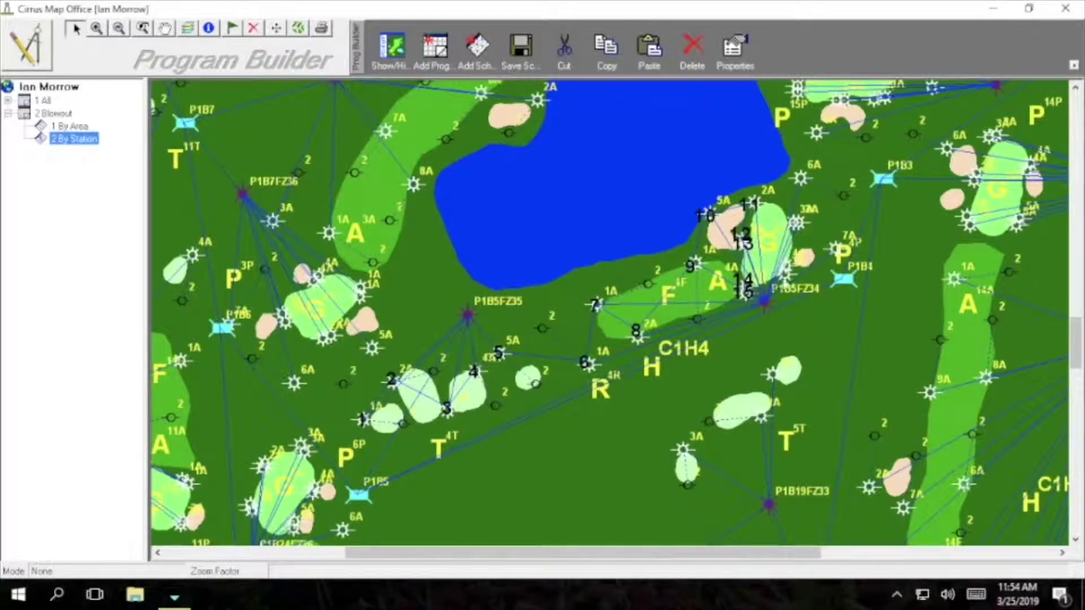
pyautogui.click(786, 277)
pyautogui.click(785, 267)
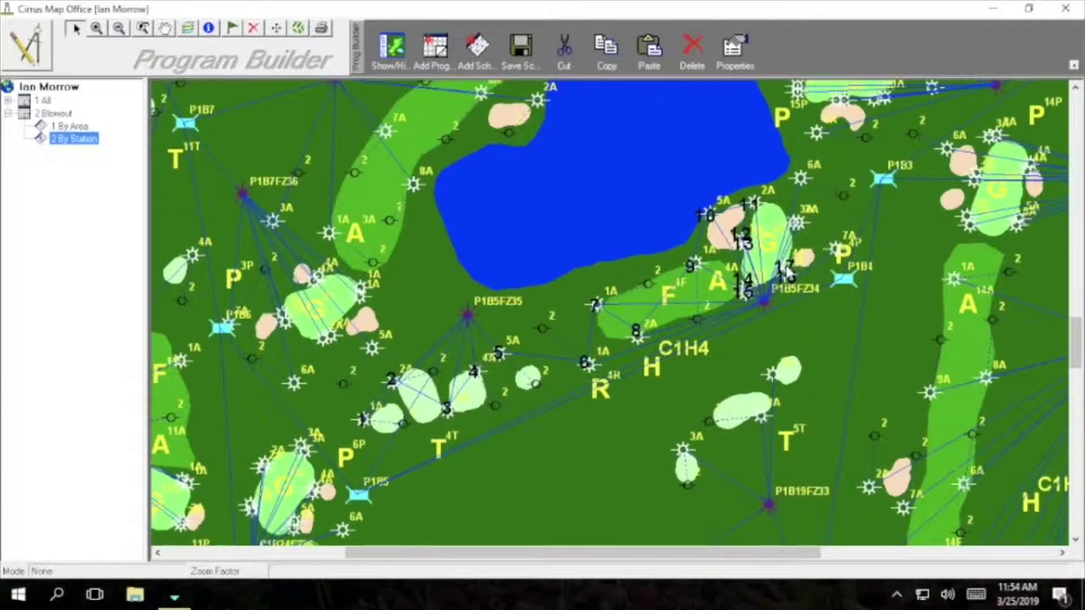
pyautogui.click(796, 223)
pyautogui.click(801, 225)
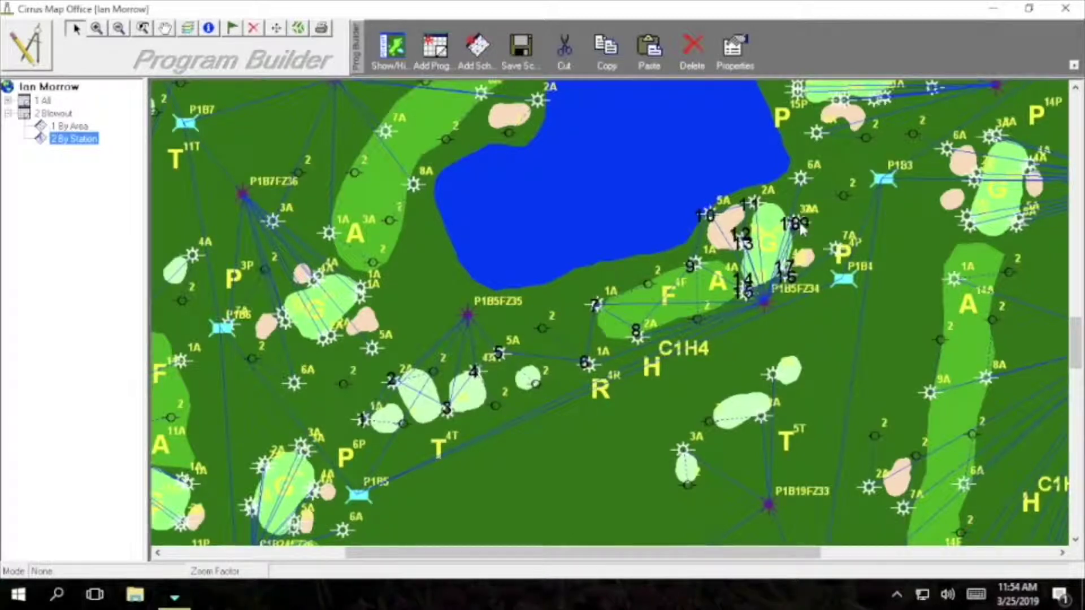
pyautogui.click(801, 179)
pyautogui.click(836, 248)
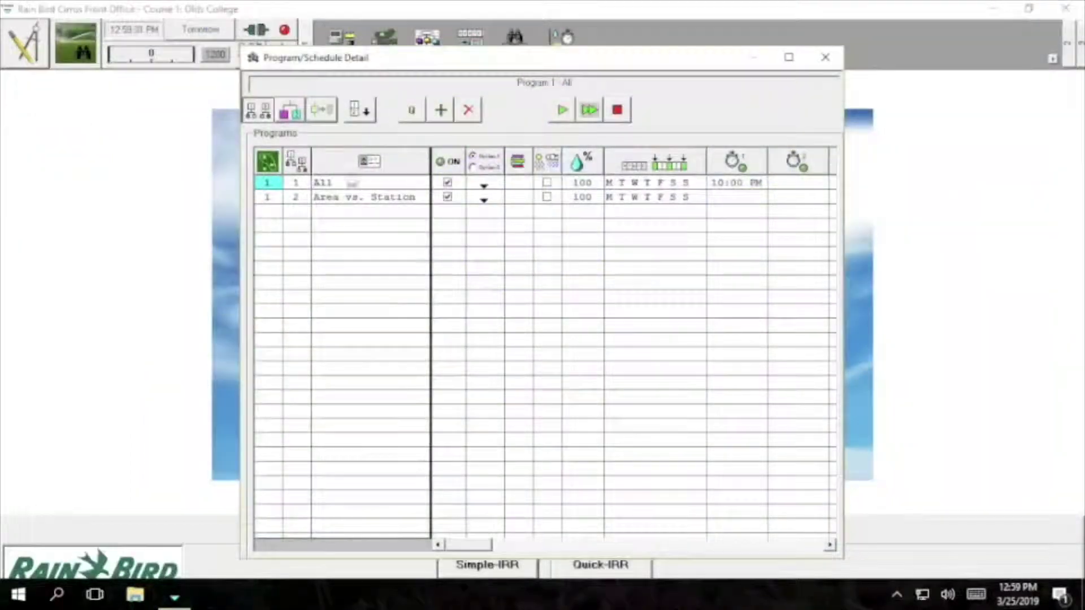
# Pick the Area vs. Station program and view the By Area schedule's area and station sequence
pyautogui.click(351, 196)
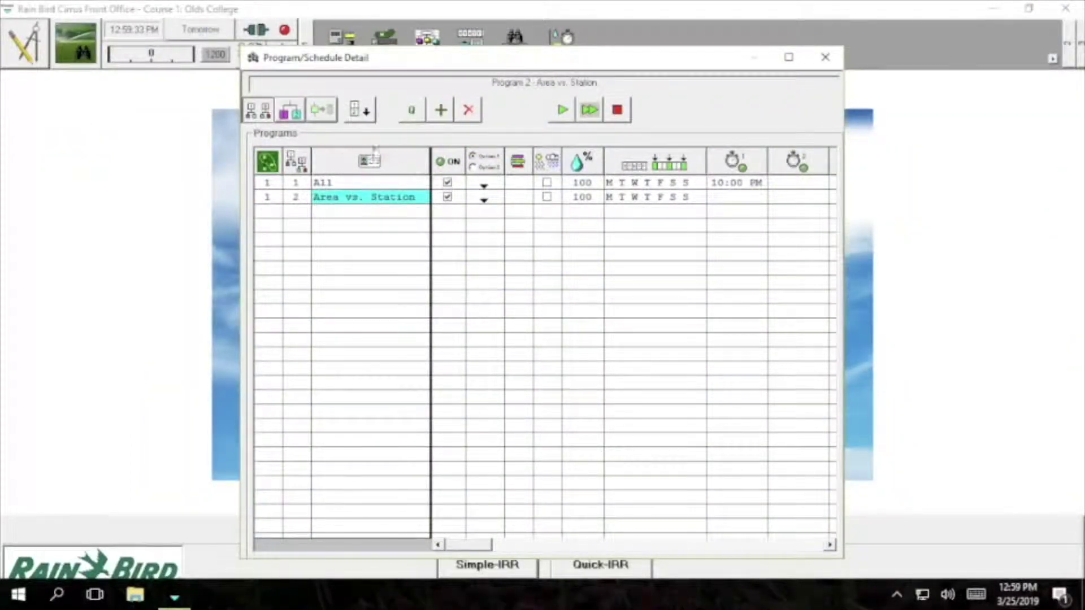
pyautogui.click(296, 115)
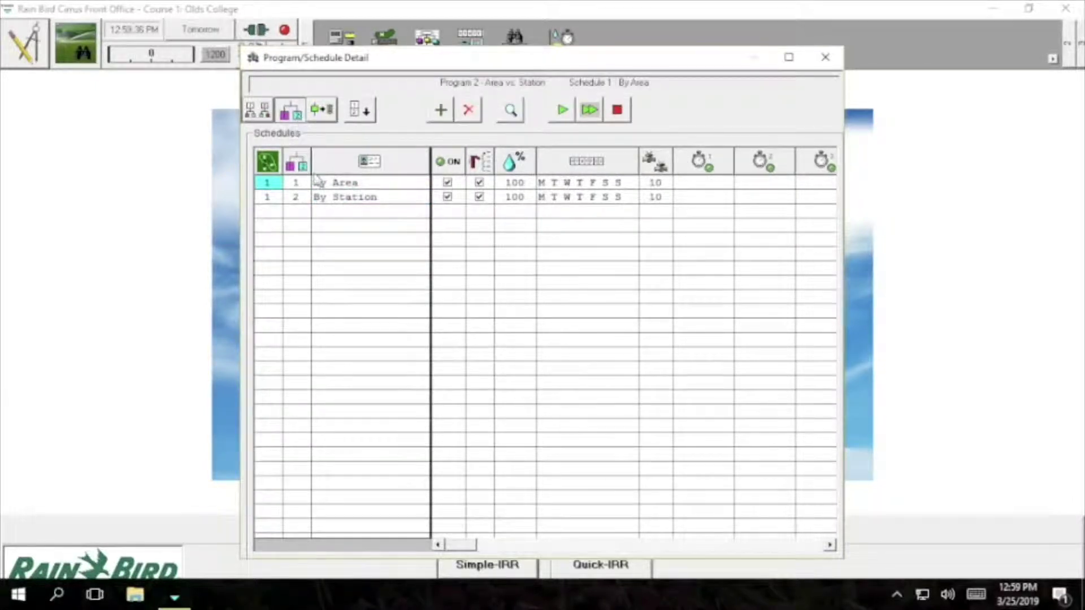
pyautogui.click(343, 184)
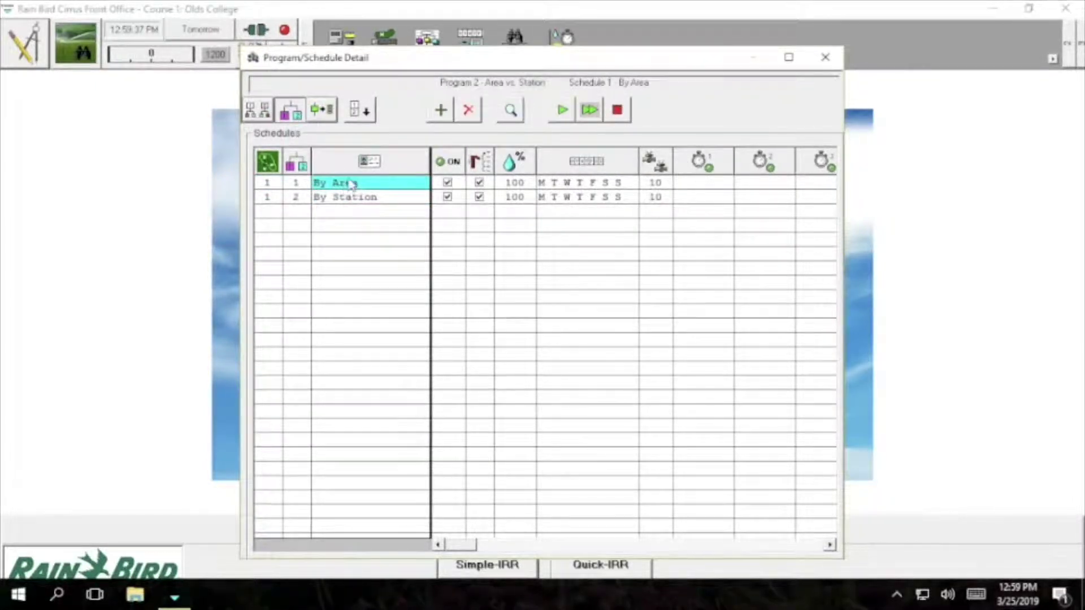
pyautogui.click(322, 110)
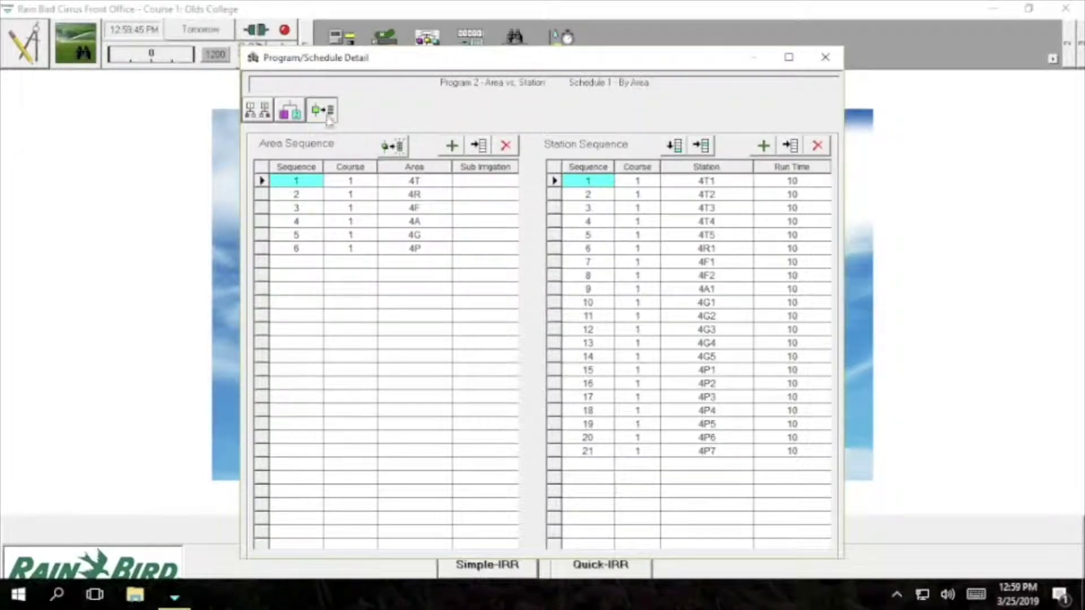
# Go back to the schedules and view the By Station schedule's station sequence
pyautogui.click(296, 115)
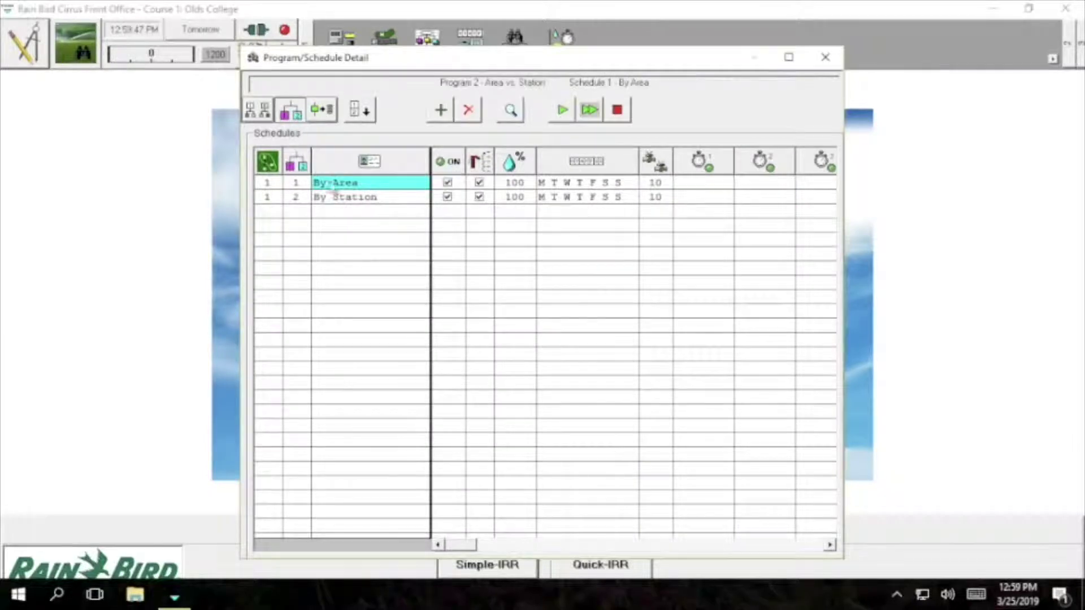
pyautogui.click(331, 196)
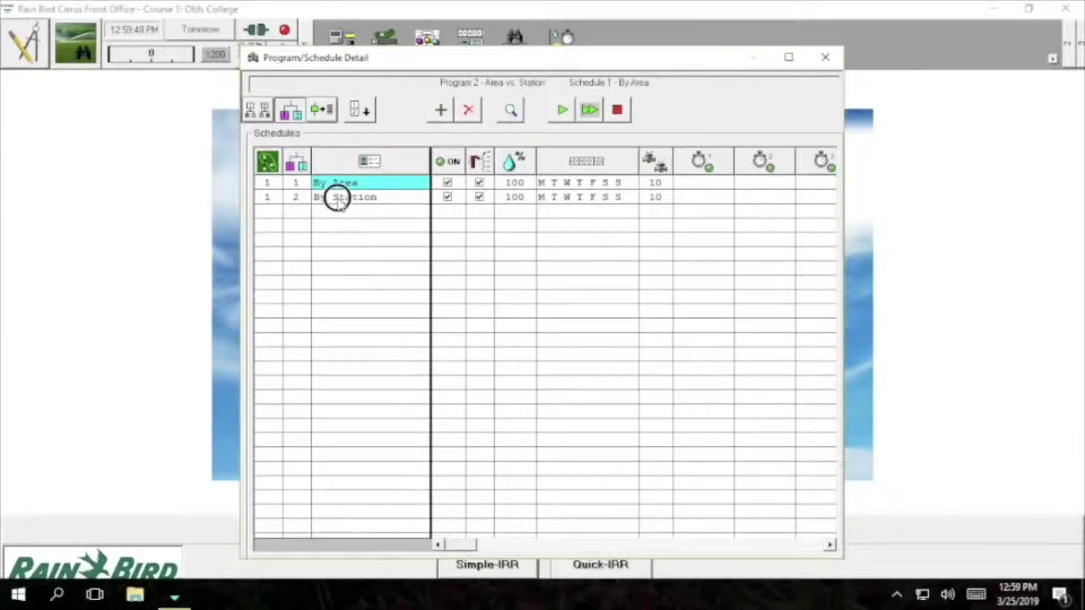
pyautogui.click(323, 111)
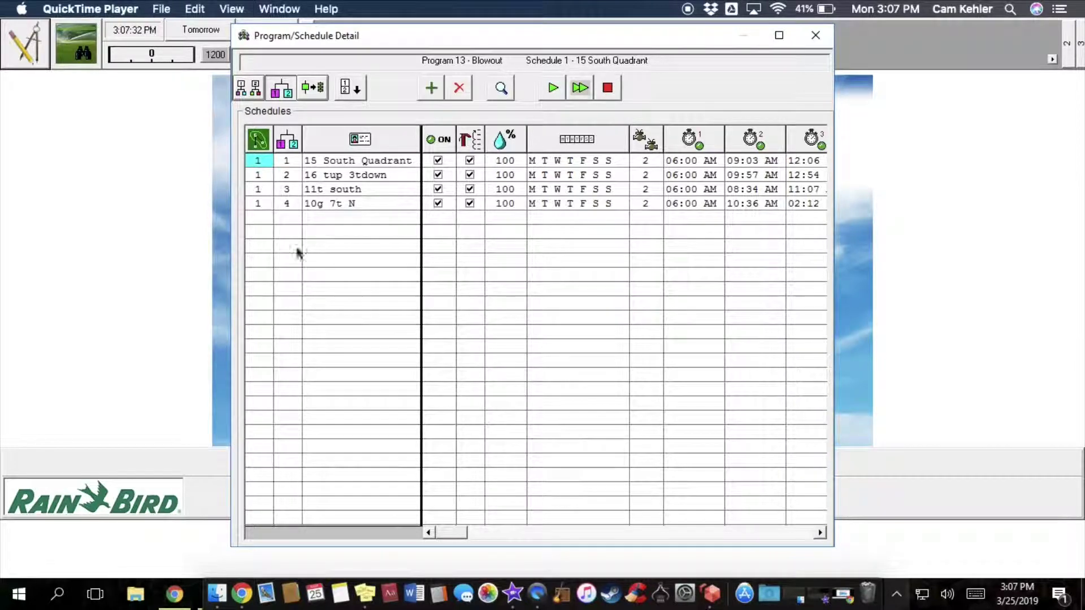
# Close Program/Schedule Detail and open the course map in Program Builder mode
pyautogui.click(816, 37)
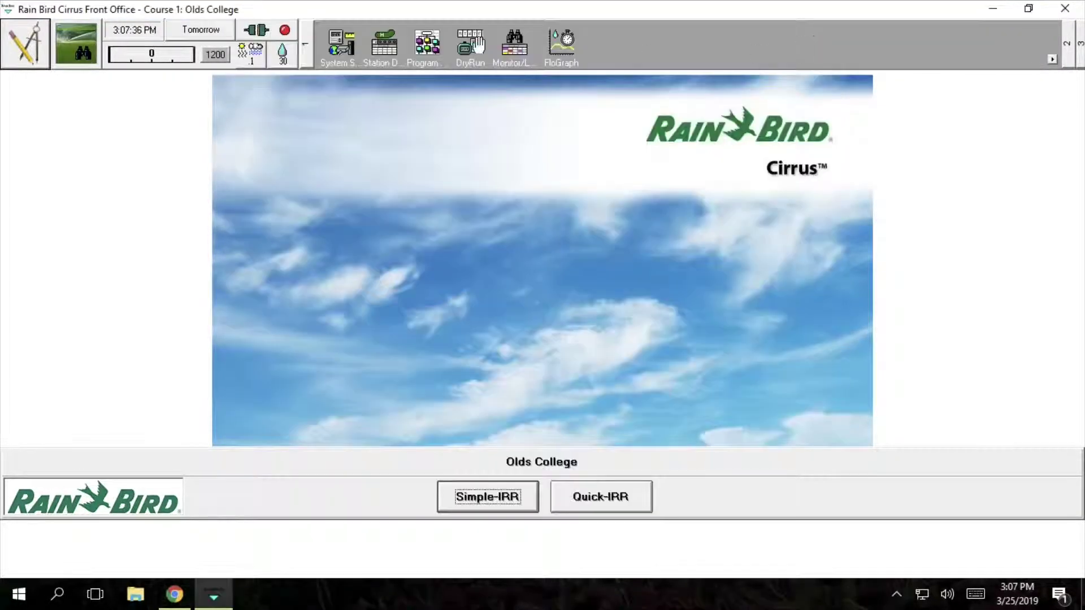
pyautogui.click(80, 46)
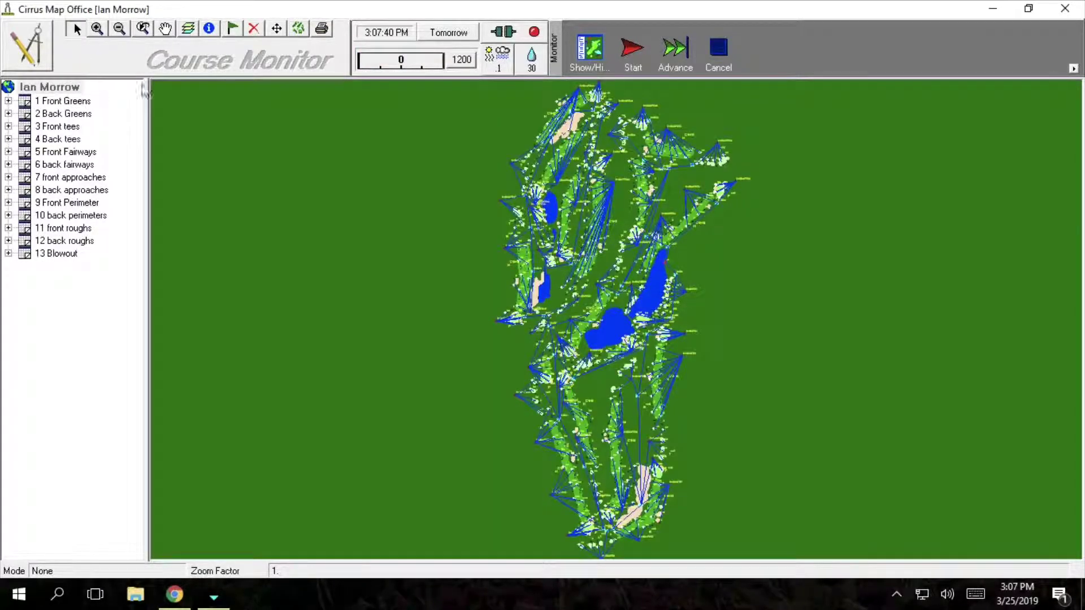
pyautogui.click(34, 55)
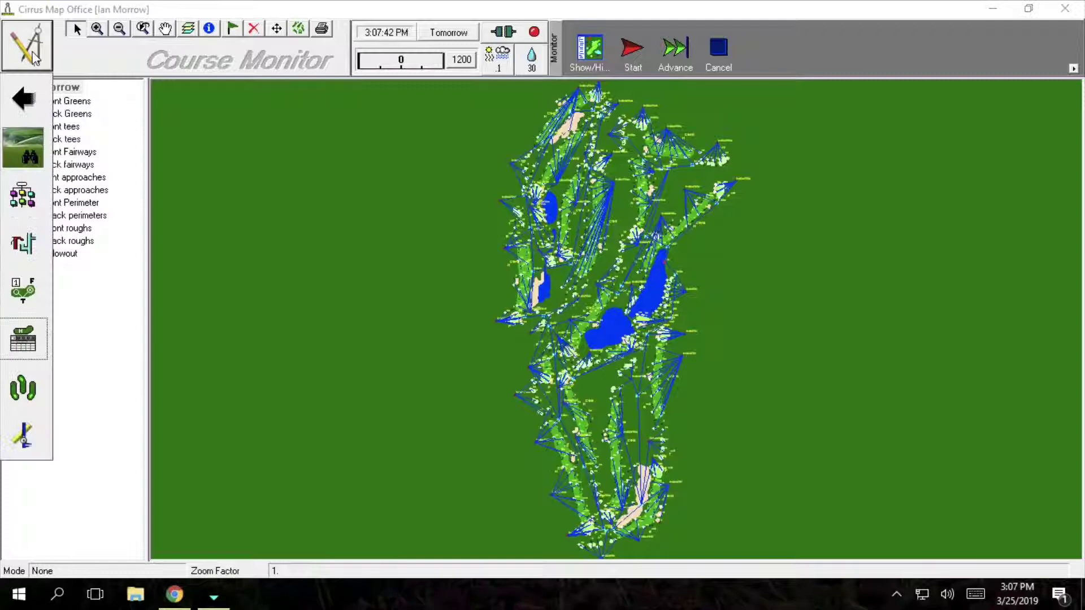
pyautogui.click(23, 195)
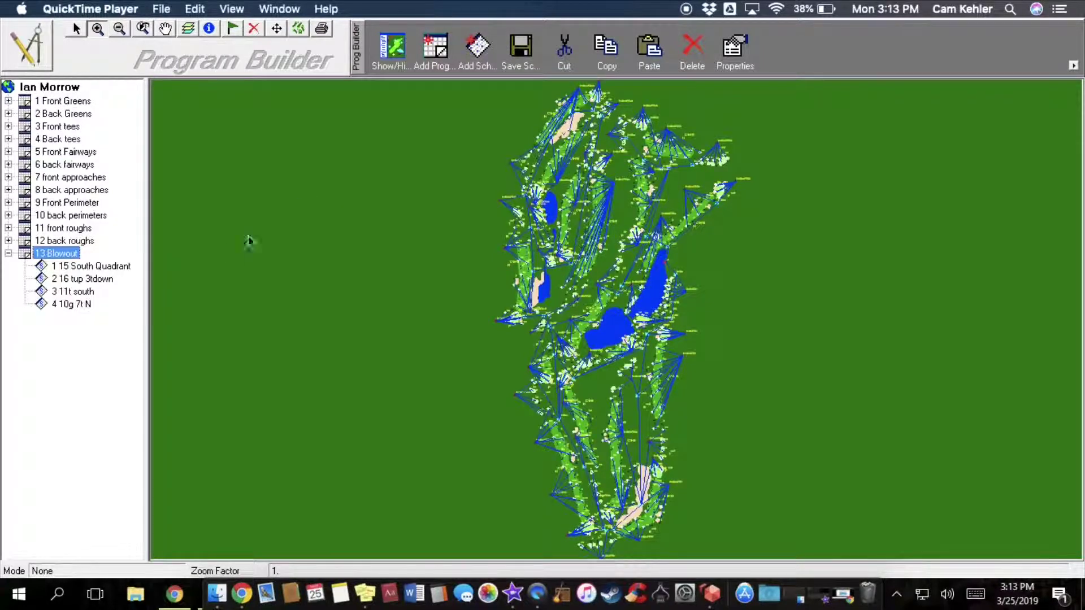
# Select schedule 16 tup 3tdown and zoom the map onto its stations
pyautogui.click(86, 281)
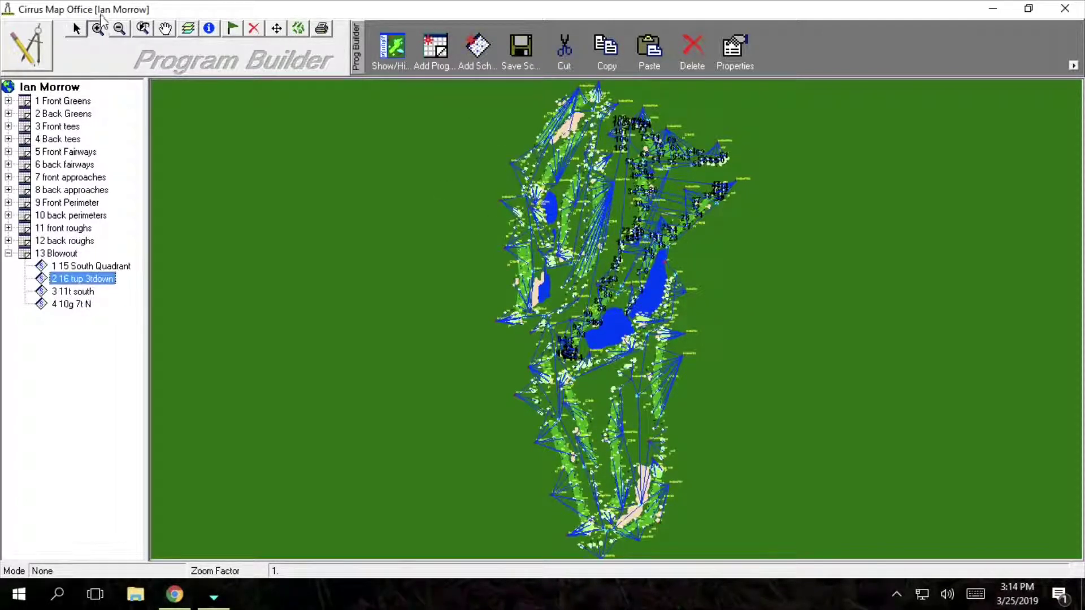
pyautogui.click(98, 31)
pyautogui.moveTo(583, 107); pyautogui.dragTo(751, 439)
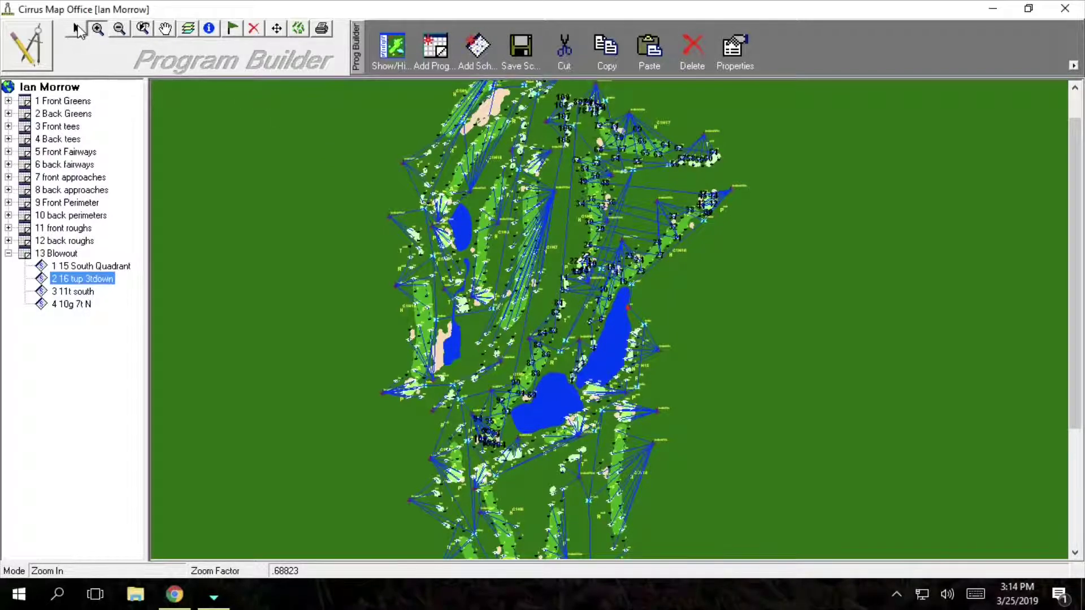
pyautogui.click(27, 45)
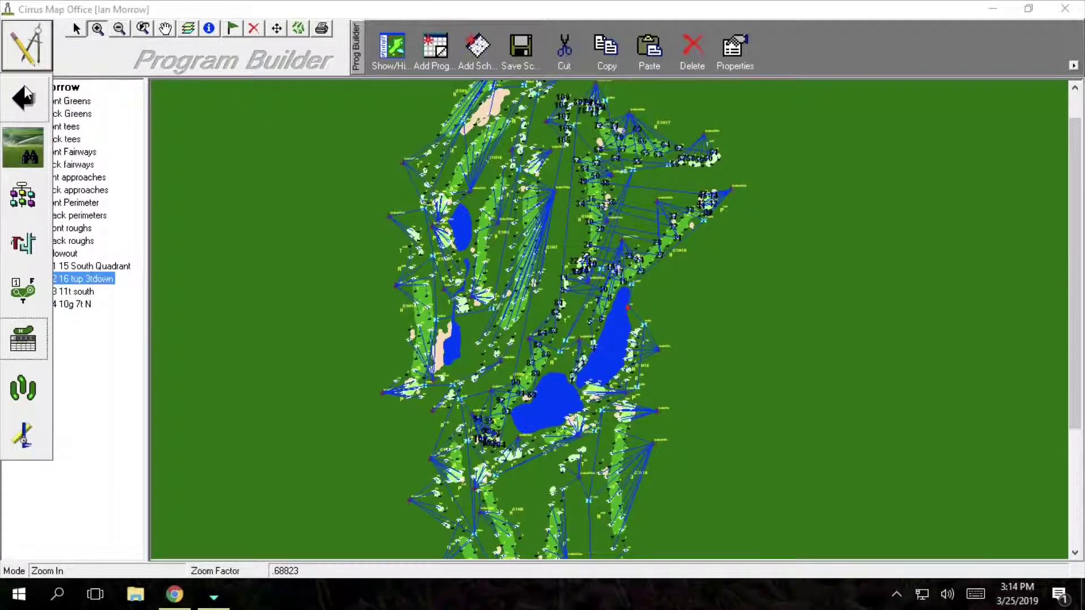
# In Front Office, view the station sequence of Blowout schedule 15 South Quadrant (15T1, 15T2…, run time 10)
pyautogui.click(25, 96)
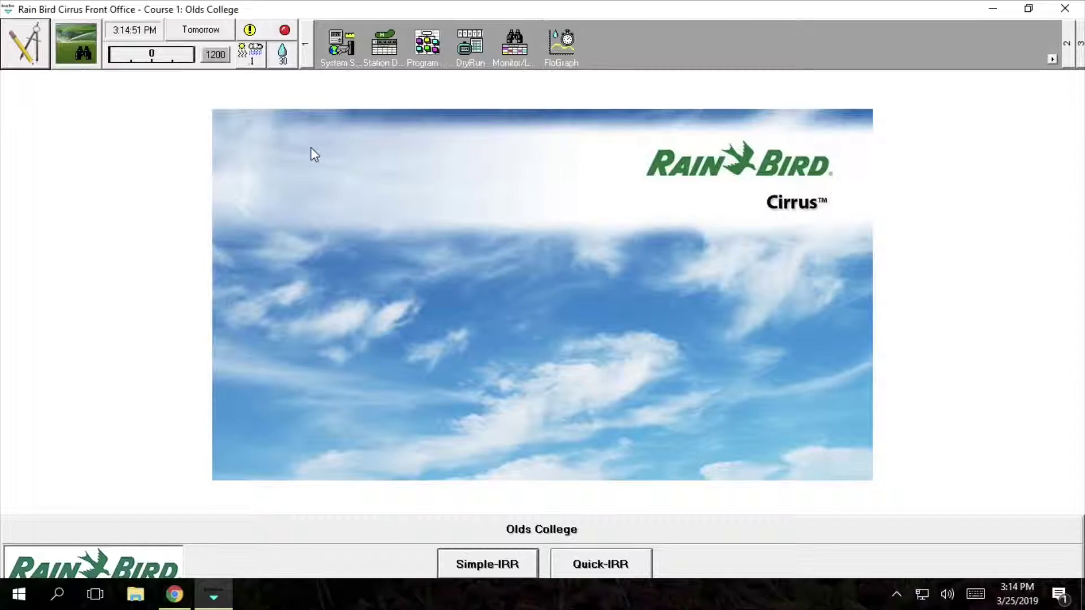
pyautogui.click(428, 44)
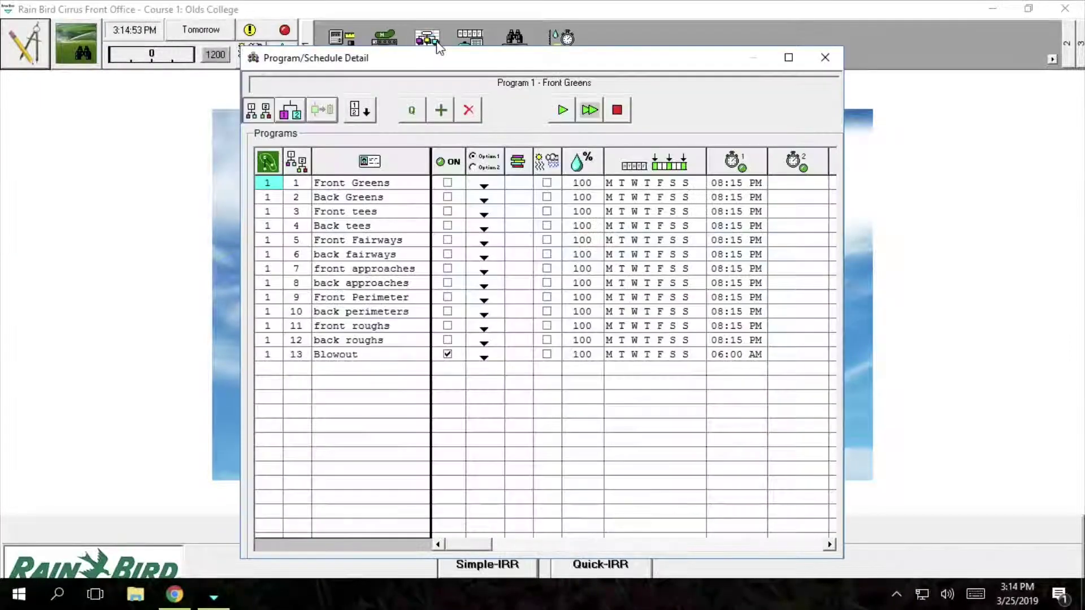
pyautogui.click(345, 356)
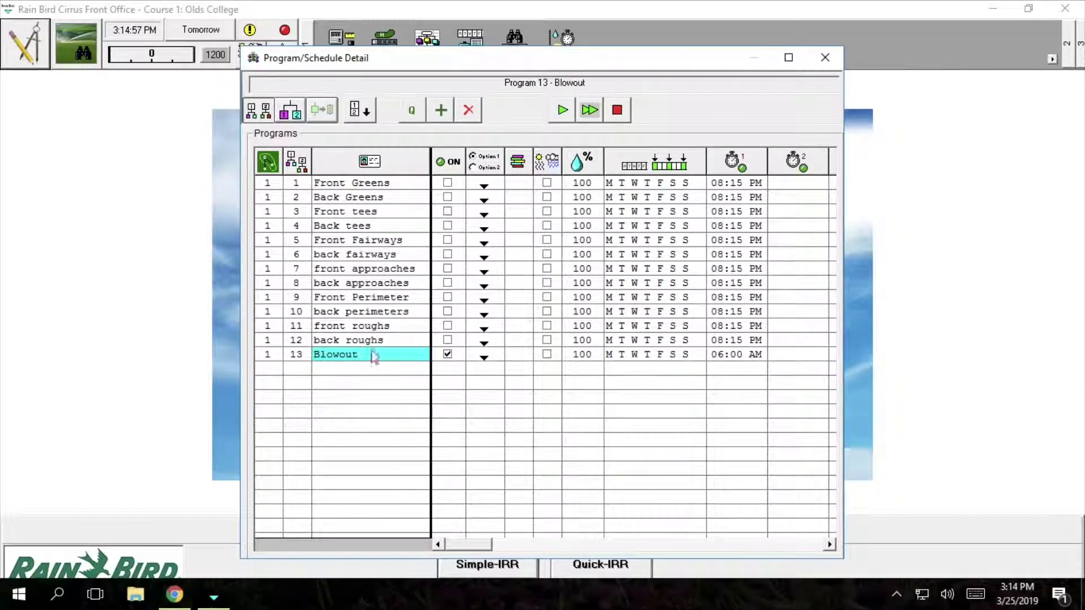
pyautogui.click(291, 107)
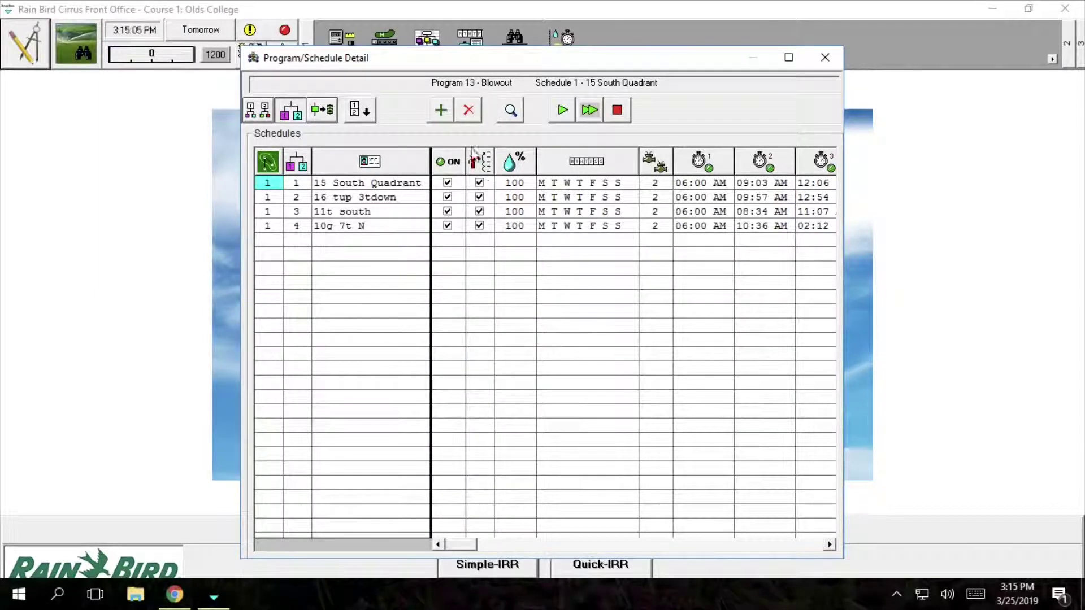
pyautogui.click(322, 111)
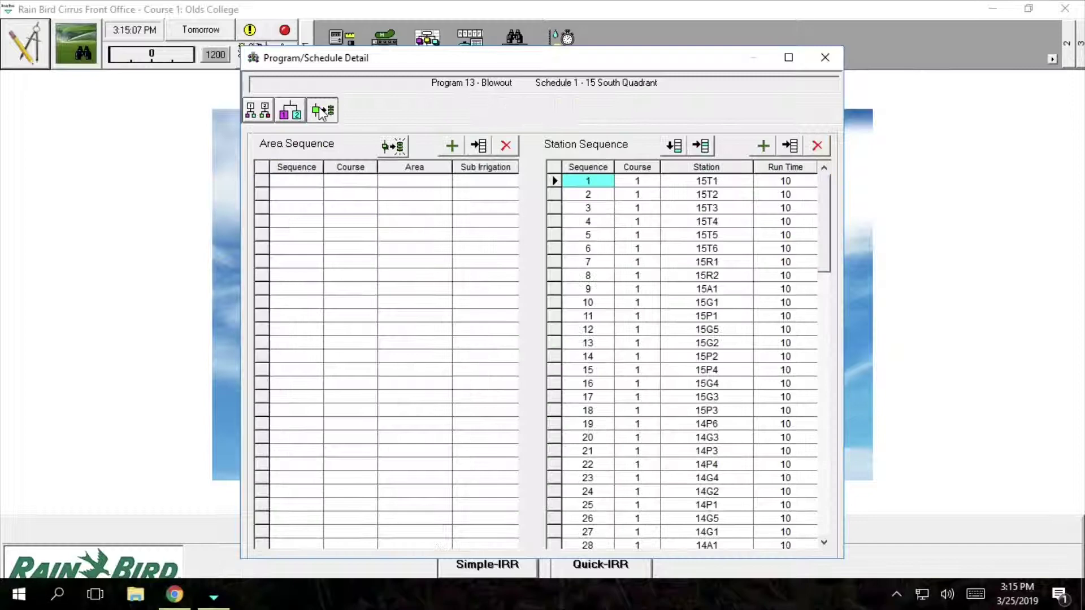
# Go back through the schedules list to the programs list showing 13 Blowout
pyautogui.click(289, 116)
pyautogui.click(263, 112)
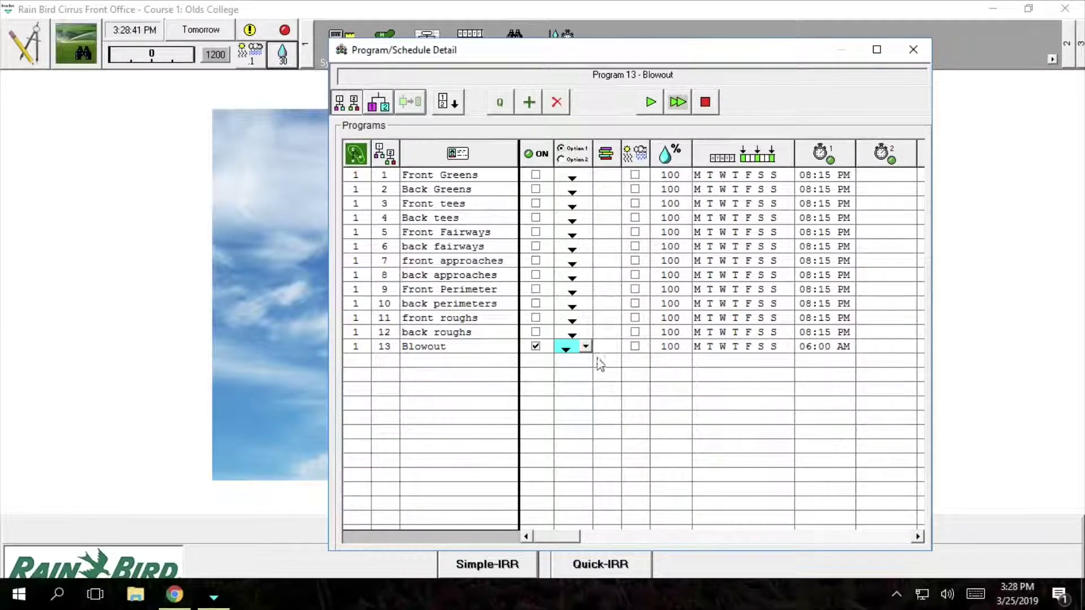
# Set Program 13 Blowout's options to Sequential and Horizontal, leaving overrides off
pyautogui.click(586, 347)
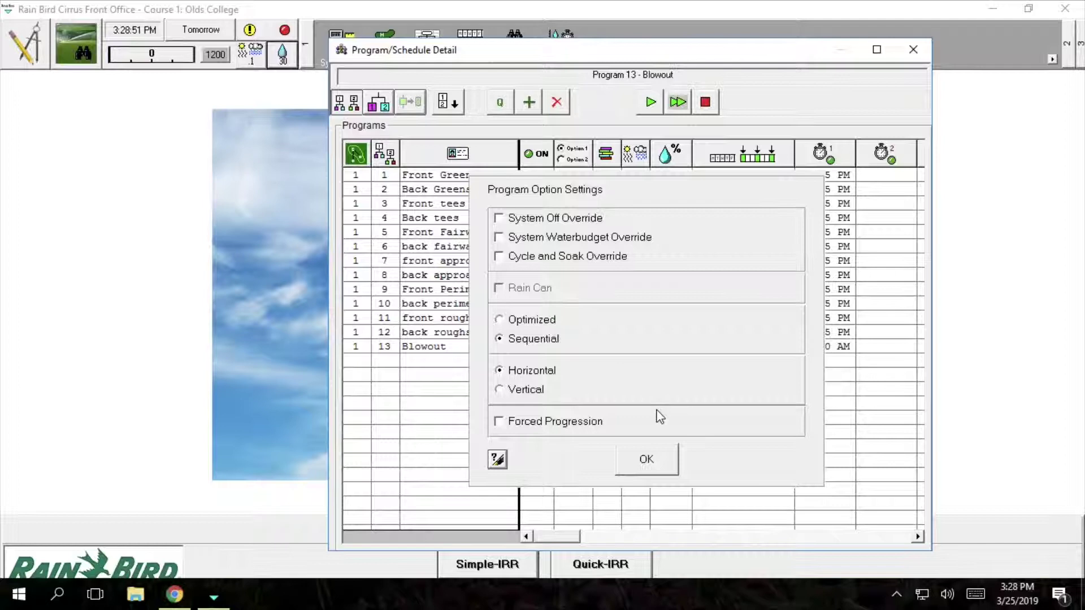
pyautogui.click(643, 462)
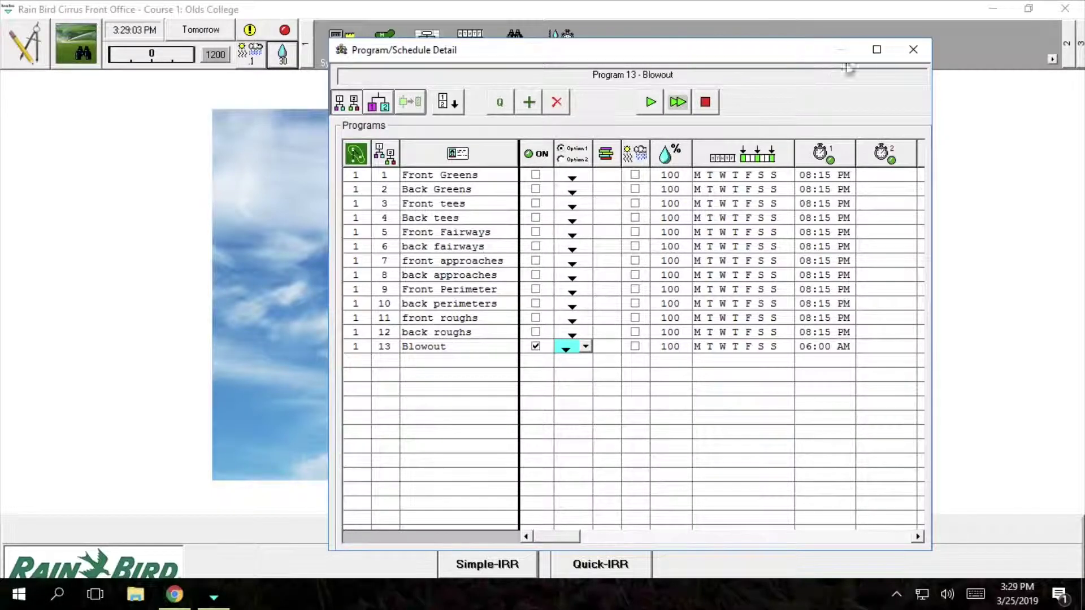
# Close the program detail window and confirm the Water Saver budget is 30%, then close it
pyautogui.click(913, 49)
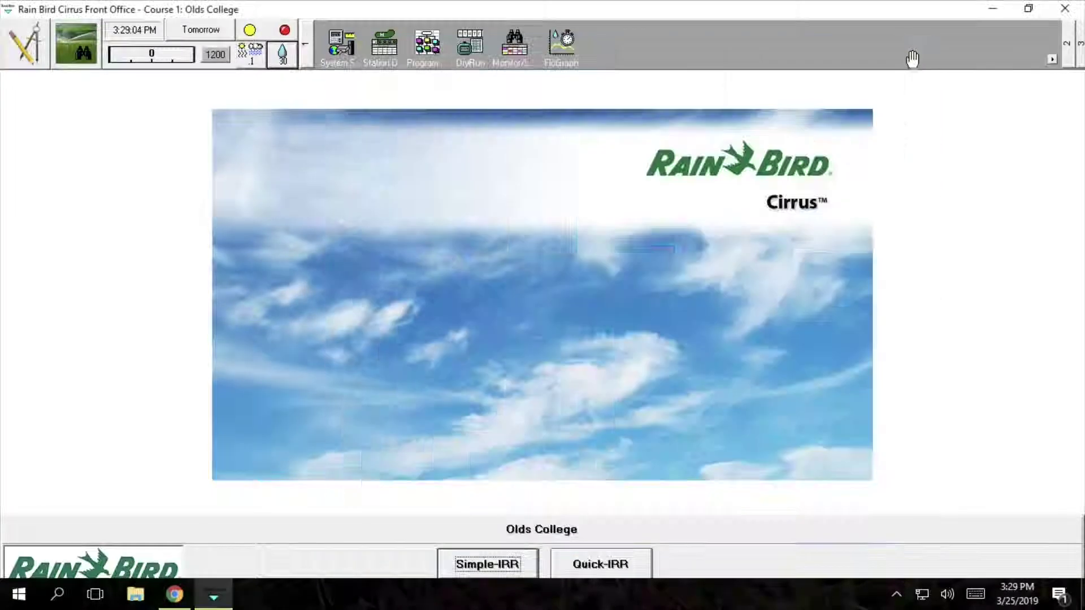
pyautogui.click(286, 58)
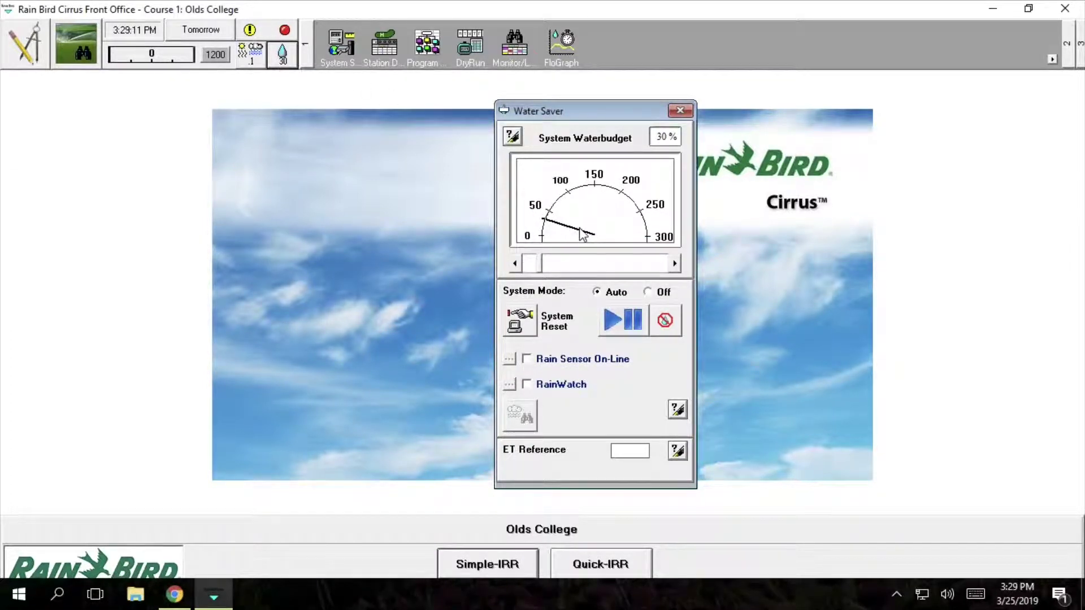
pyautogui.click(680, 111)
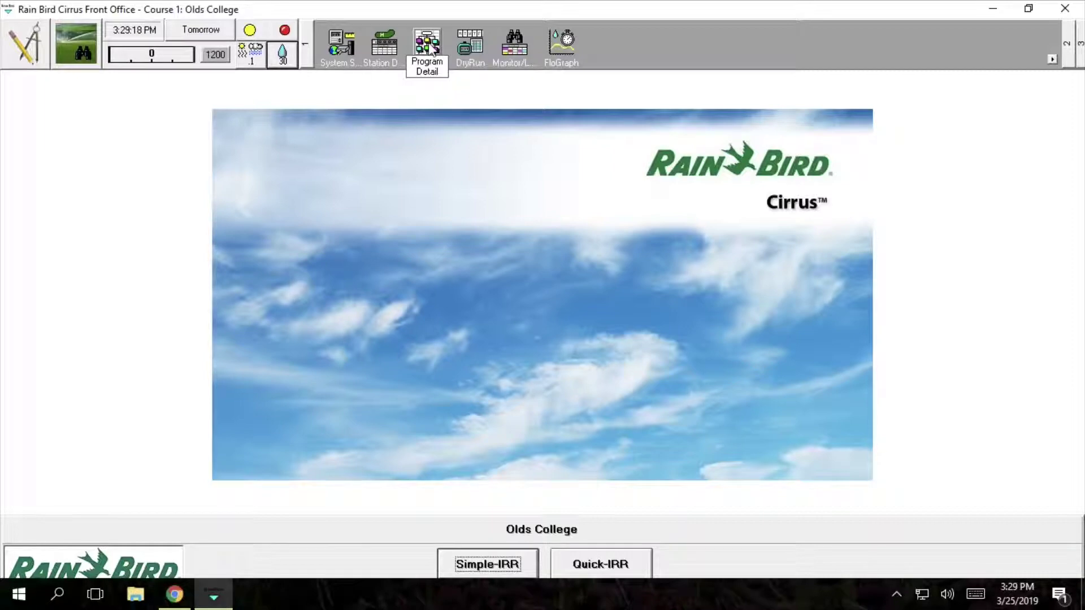
# Start a Monday dry run from 2:00 AM to 8:00 PM
pyautogui.click(477, 45)
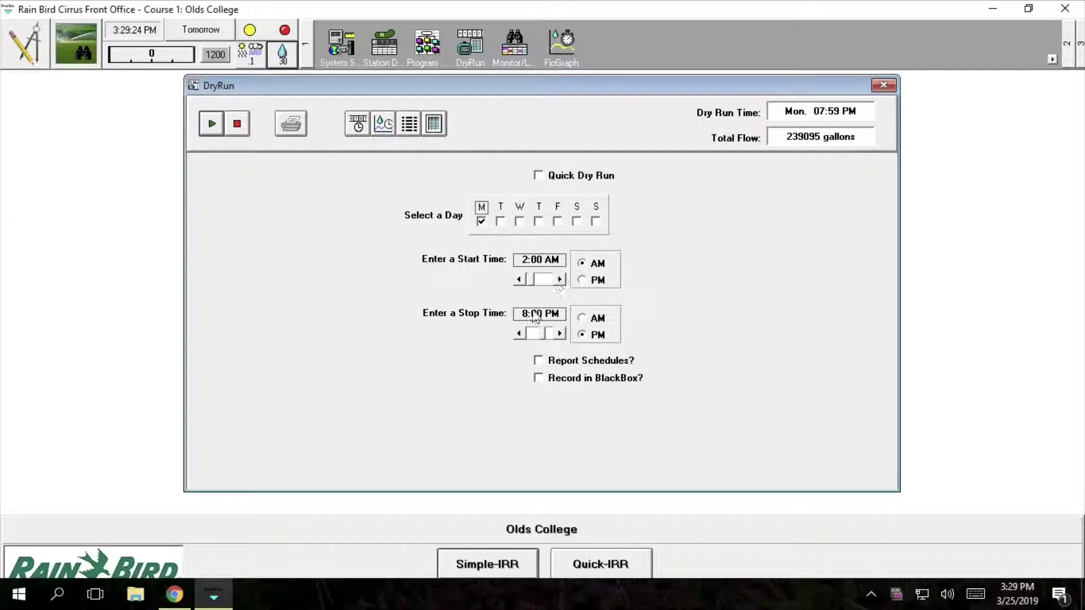
pyautogui.click(208, 124)
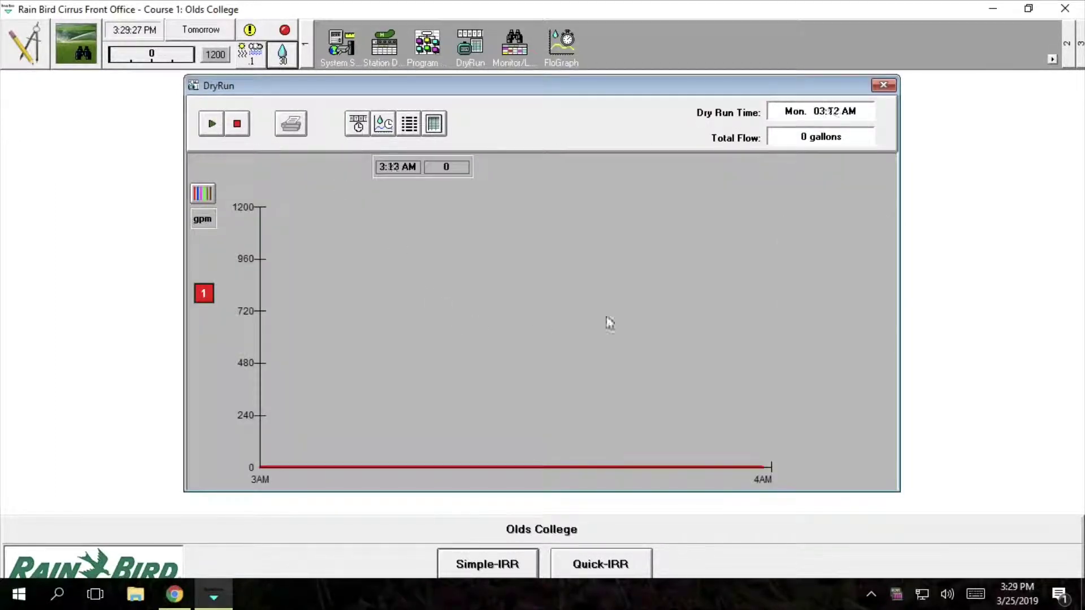